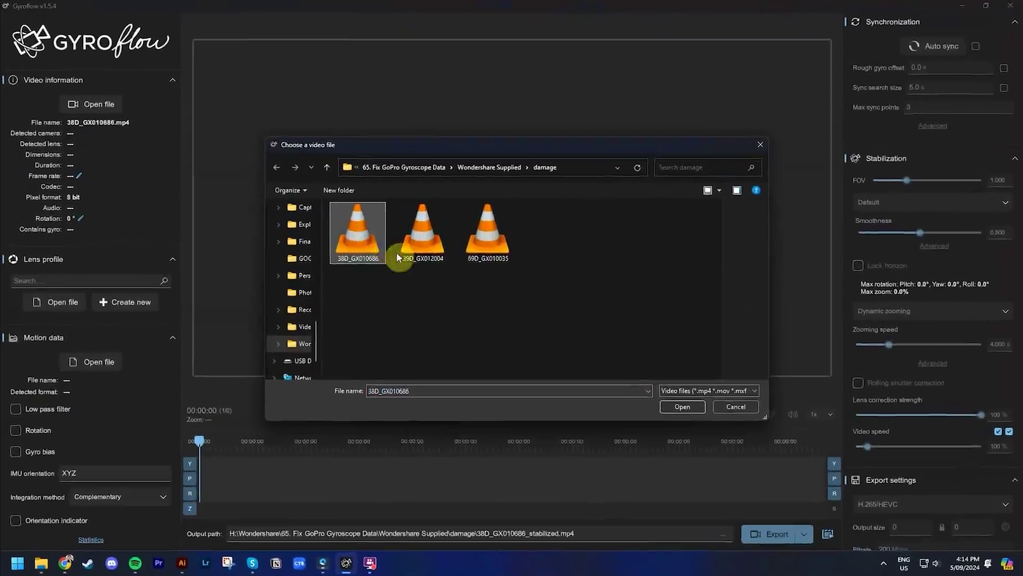
Step: Try opening 38D_GX010686 in Gyroflow; it fails with 'Failed to load the selected file'
{"action": "left_click", "coordinate": [688, 410]}
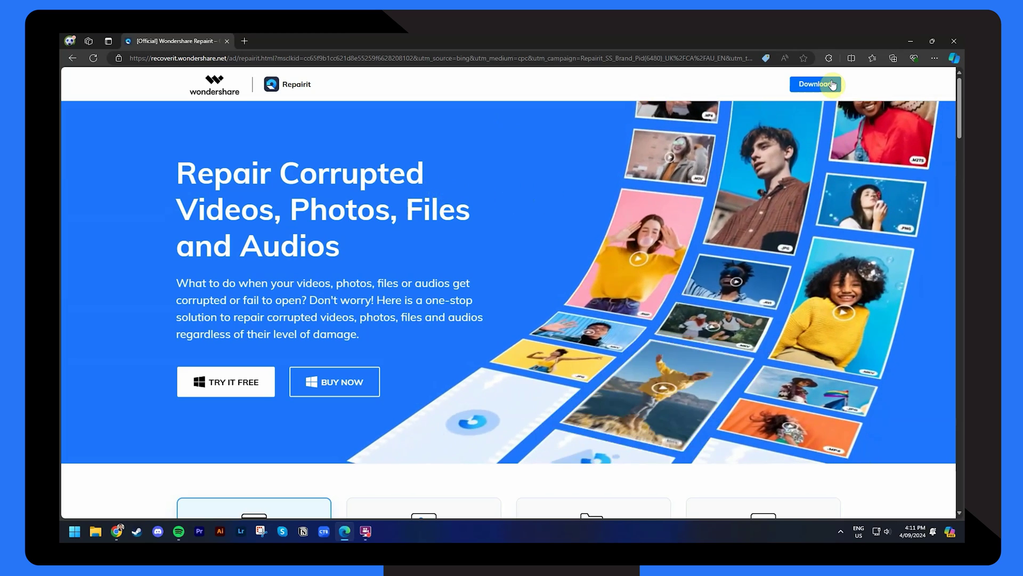
Step: Download the Wondershare Repairit installer from the Repairit video-repair web page
{"action": "left_click", "coordinate": [815, 85]}
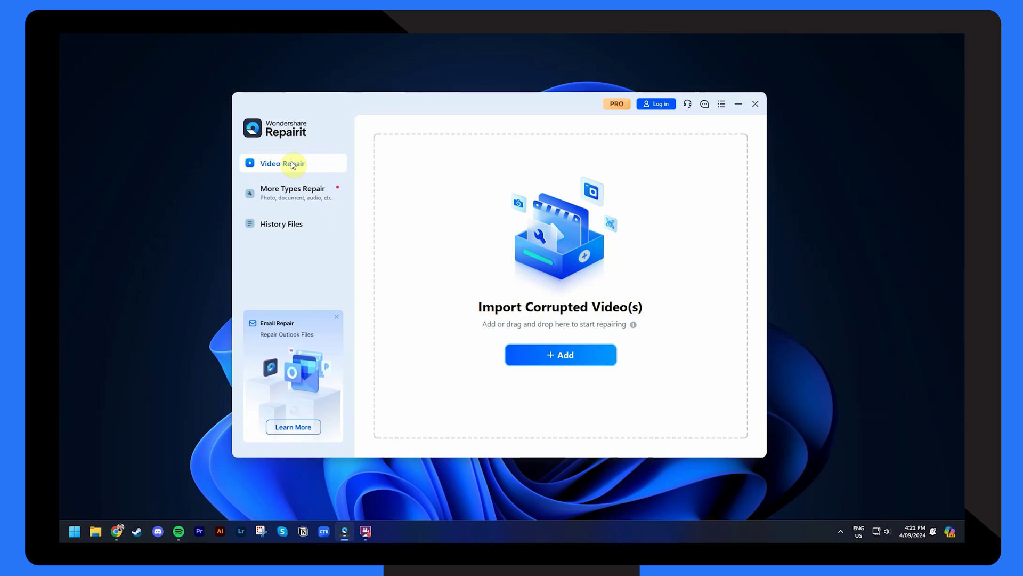
Step: Import 38D_GX010686.mp4 from the damage folder into Repairit's Video Repair list
{"action": "left_click", "coordinate": [555, 355]}
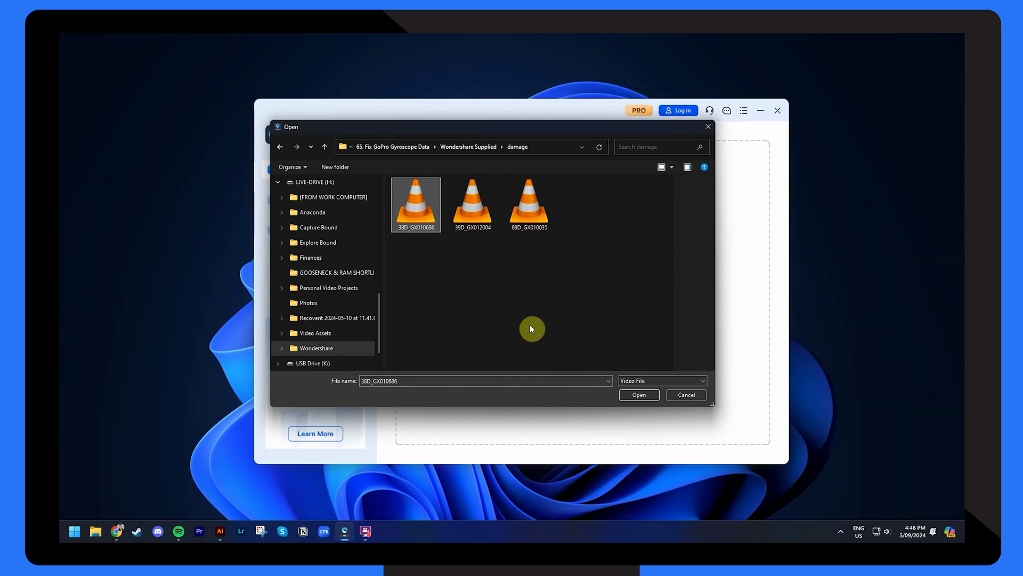
{"action": "left_click", "coordinate": [623, 391]}
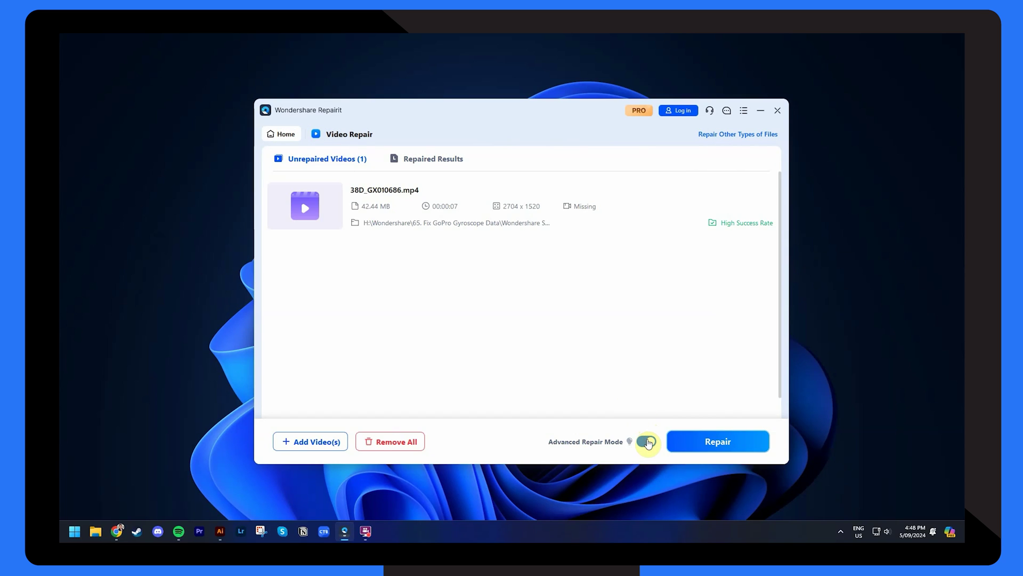
Step: Advanced-repair 38D_GX010686.mp4 using sample clip 38S_GX010686, then preview the repaired video
{"action": "left_click", "coordinate": [699, 443]}
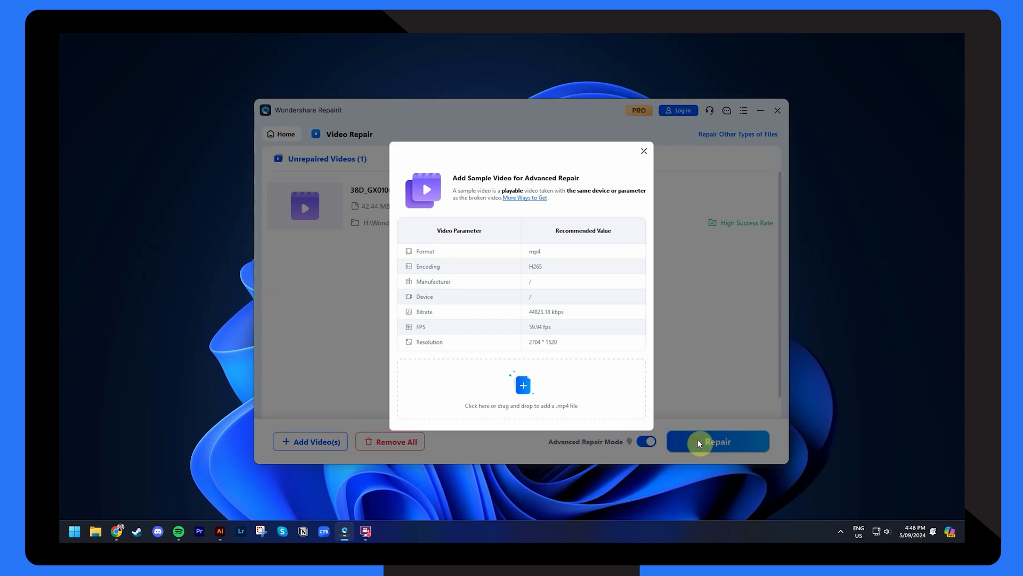
{"action": "left_click", "coordinate": [523, 385]}
{"action": "left_click", "coordinate": [474, 233]}
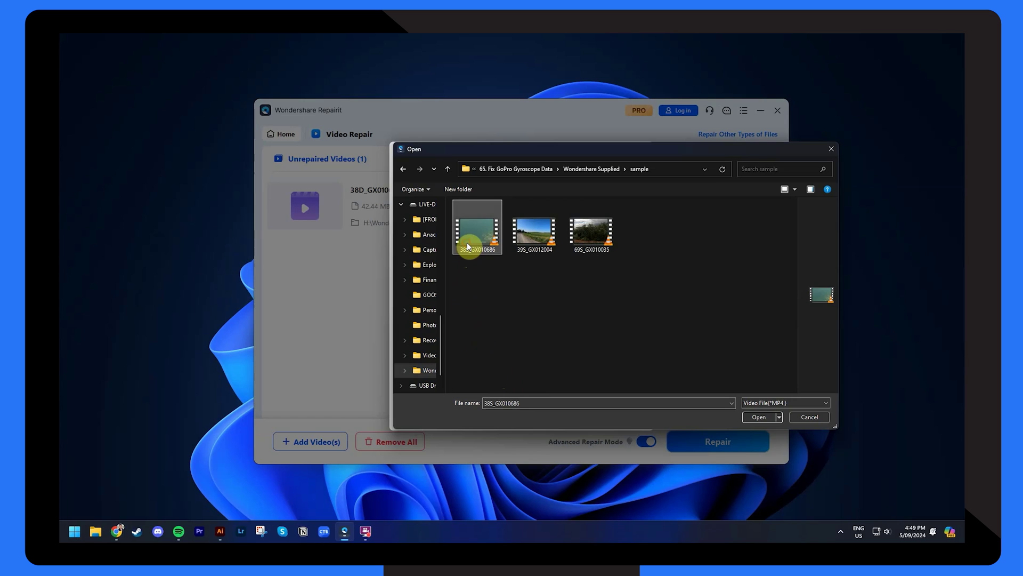
{"action": "left_click", "coordinate": [758, 417]}
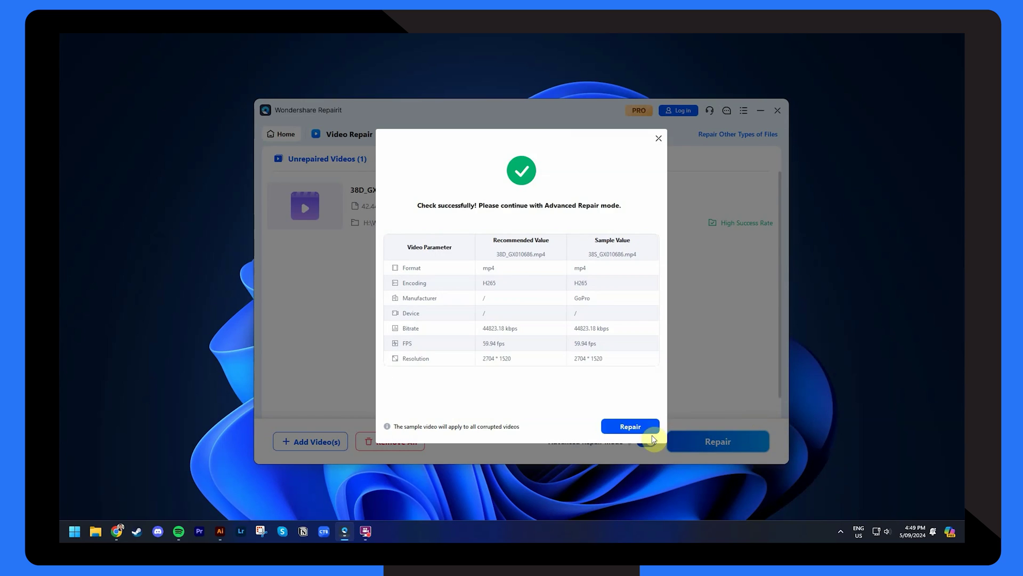
{"action": "left_click", "coordinate": [622, 433]}
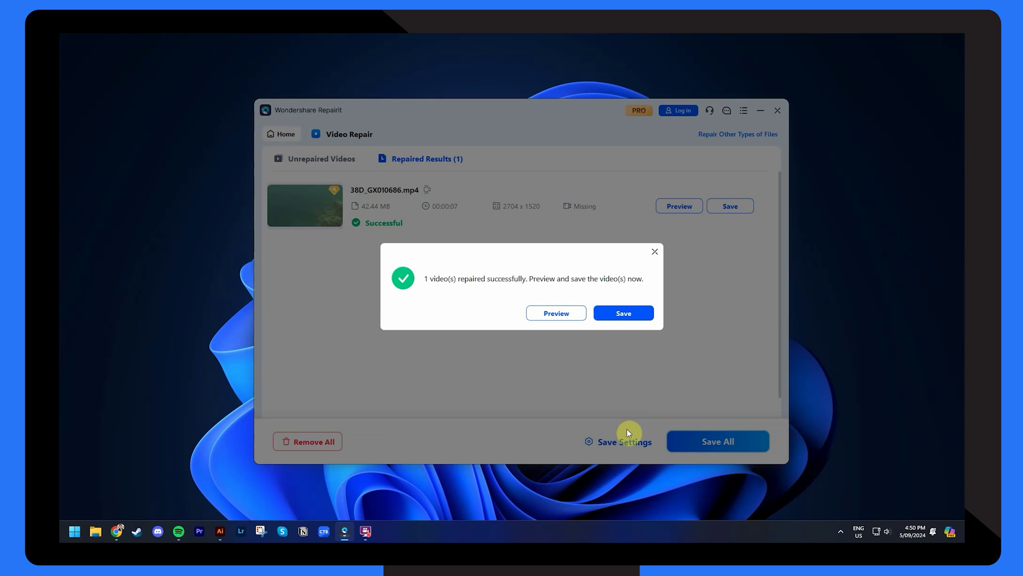
{"action": "left_click", "coordinate": [557, 314]}
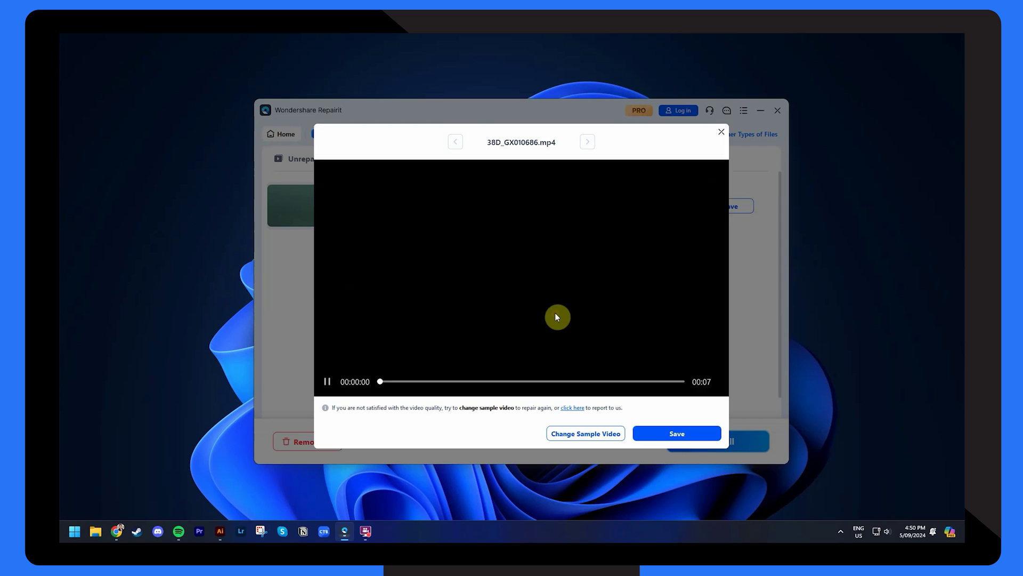